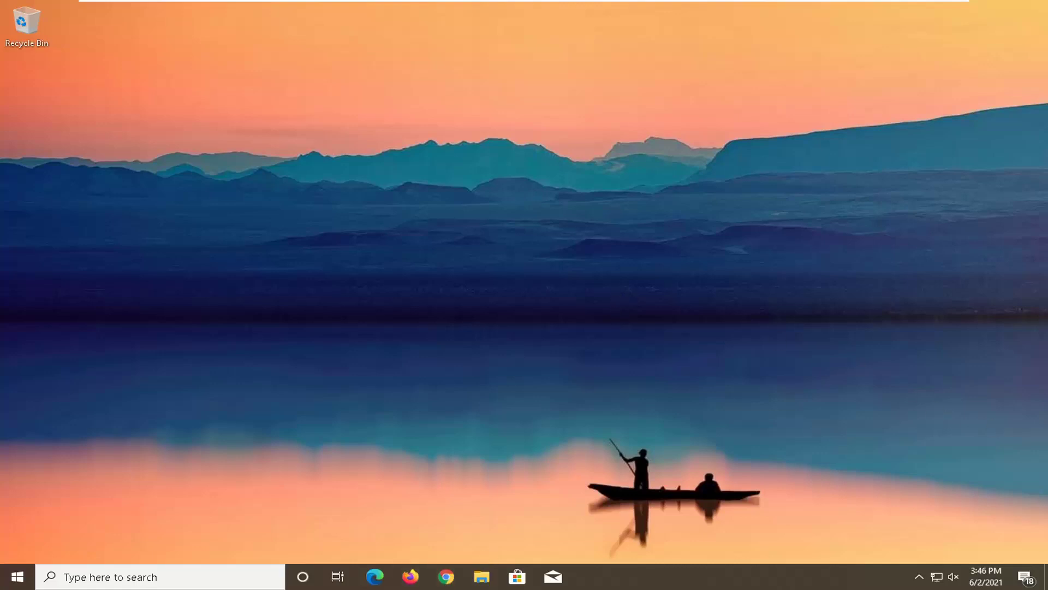
- Search Google in Chrome for 'directx runtime download'
{"action": "left_click", "coordinate": [446, 577]}
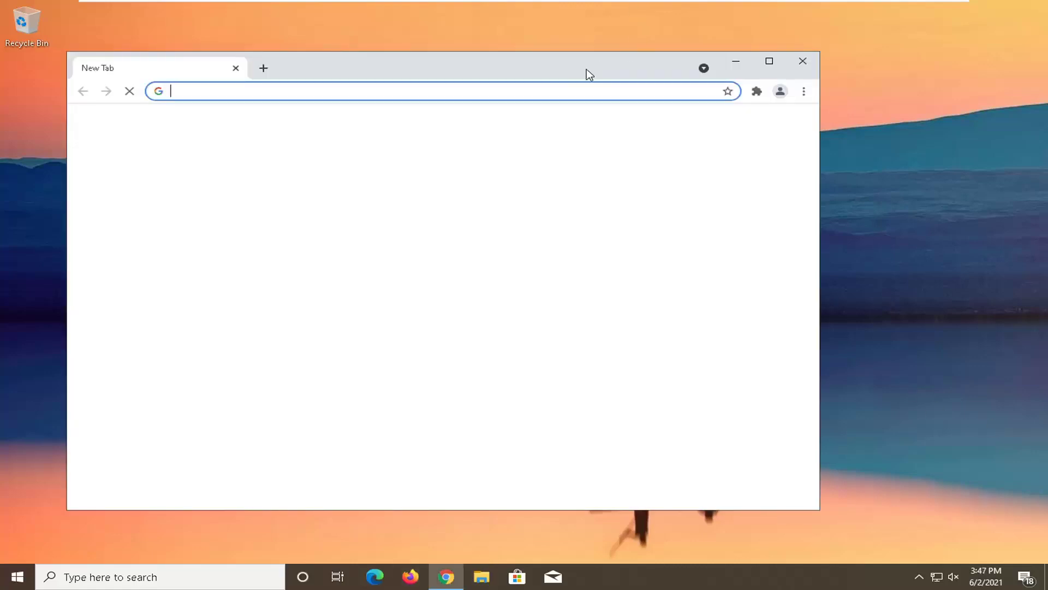
{"action": "left_click_drag", "start_coordinate": [585, 71], "coordinate": [646, 75]}
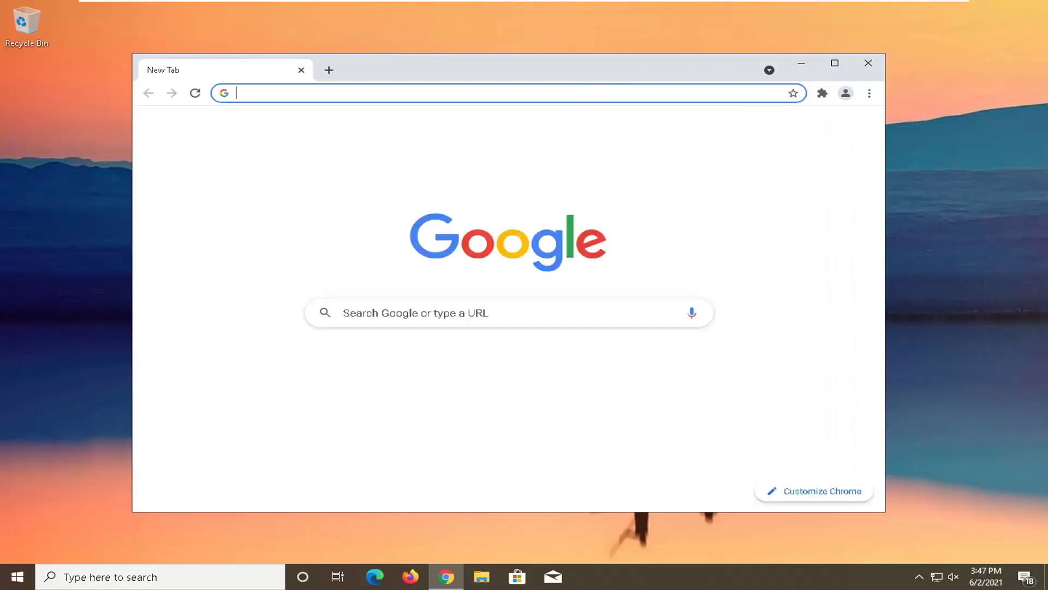
{"action": "left_click", "coordinate": [590, 88]}
{"action": "type", "text": "dire"}
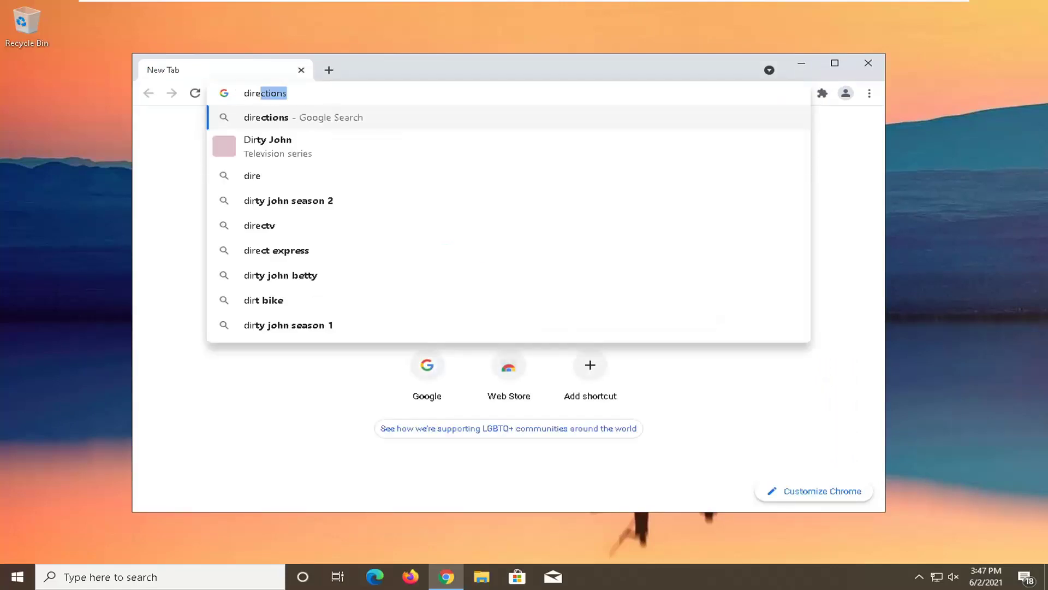
{"action": "type", "text": "ctx runtime do"}
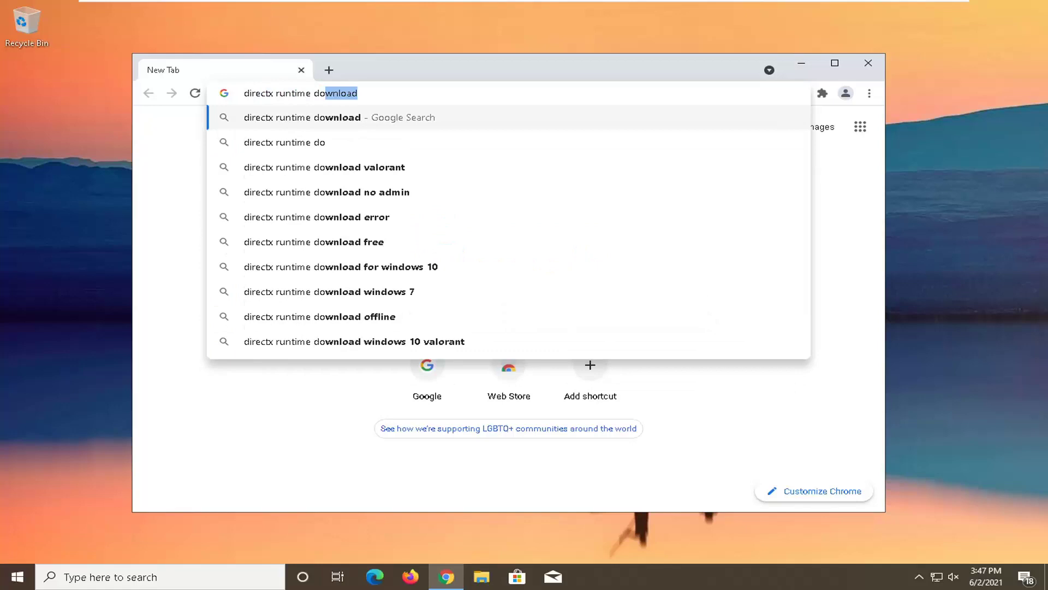
{"action": "type", "text": "wnload"}
{"action": "key", "text": "Return"}
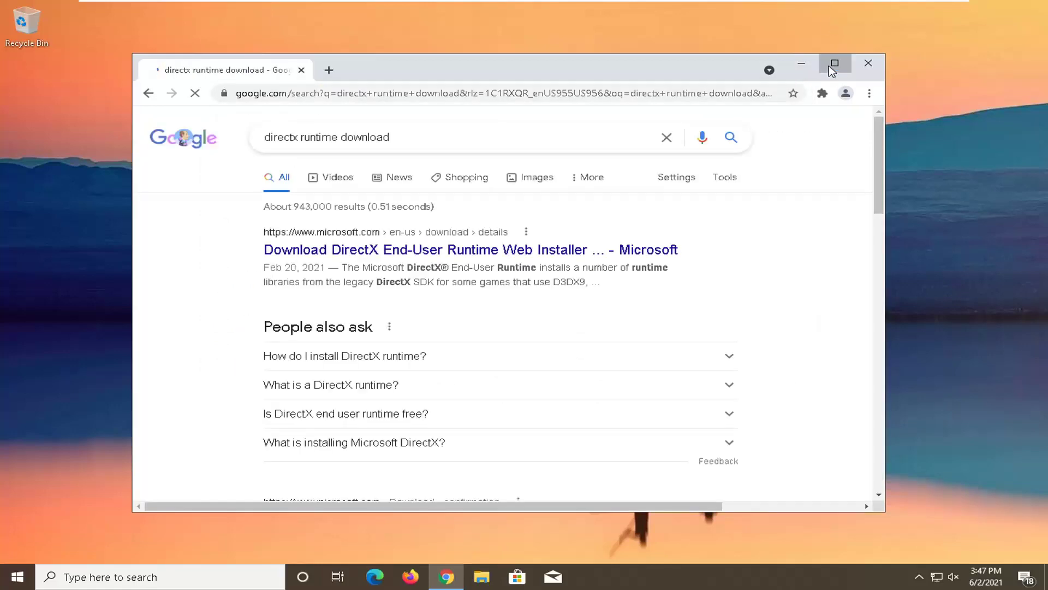
- Download dxwebsetup.exe from Microsoft's DirectX End-User Runtime Web Installer page and launch it
{"action": "left_click", "coordinate": [834, 63]}
{"action": "left_click", "coordinate": [228, 198]}
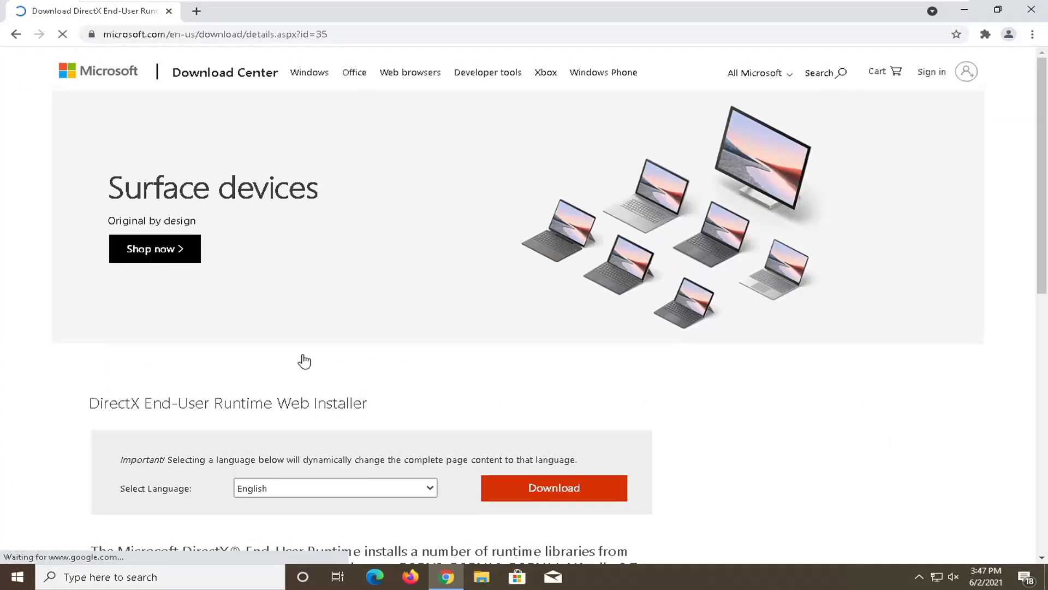
{"action": "scroll", "coordinate": [371, 345], "scroll_direction": "down", "scroll_amount": 1}
{"action": "scroll", "coordinate": [355, 366], "scroll_direction": "down", "scroll_amount": 1}
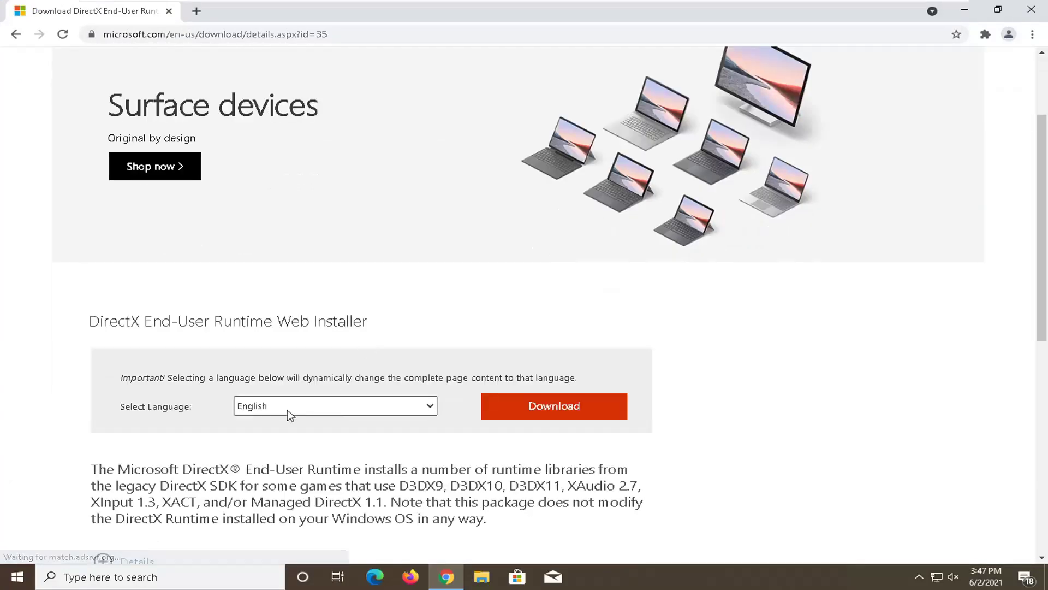
{"action": "left_click", "coordinate": [547, 411]}
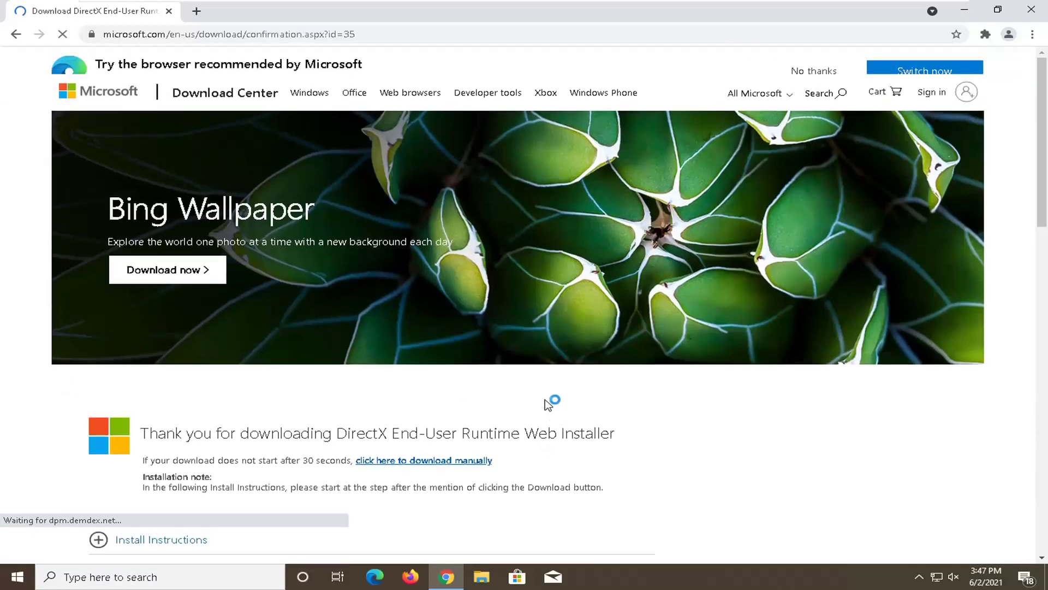
{"action": "scroll", "coordinate": [410, 437], "scroll_direction": "down", "scroll_amount": 1}
{"action": "left_click", "coordinate": [48, 548]}
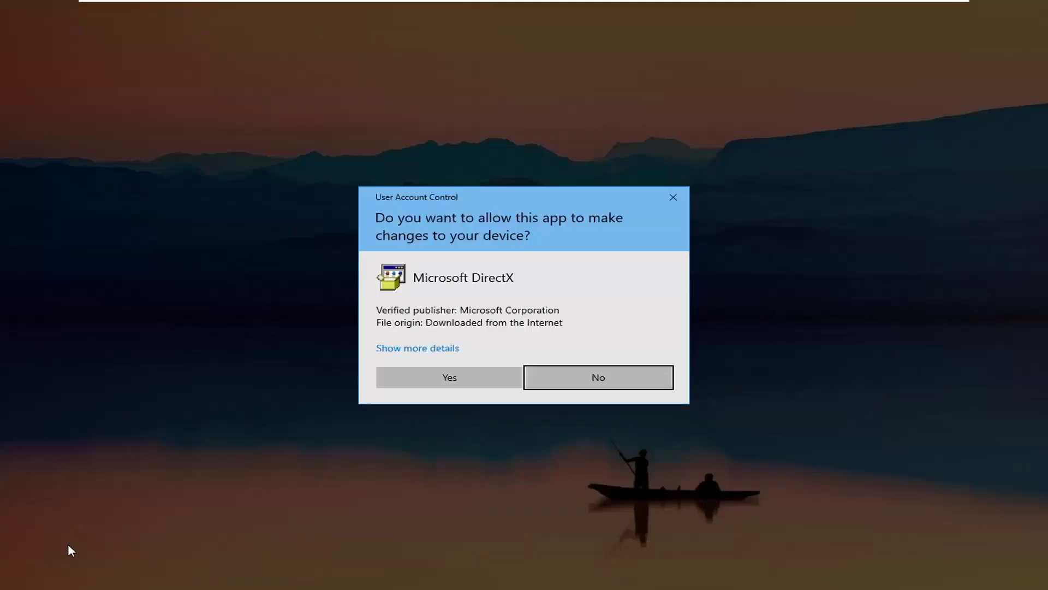
- Allow DirectX Setup to run, accept the license agreement, and decline the Bing Bar
{"action": "left_click", "coordinate": [442, 379]}
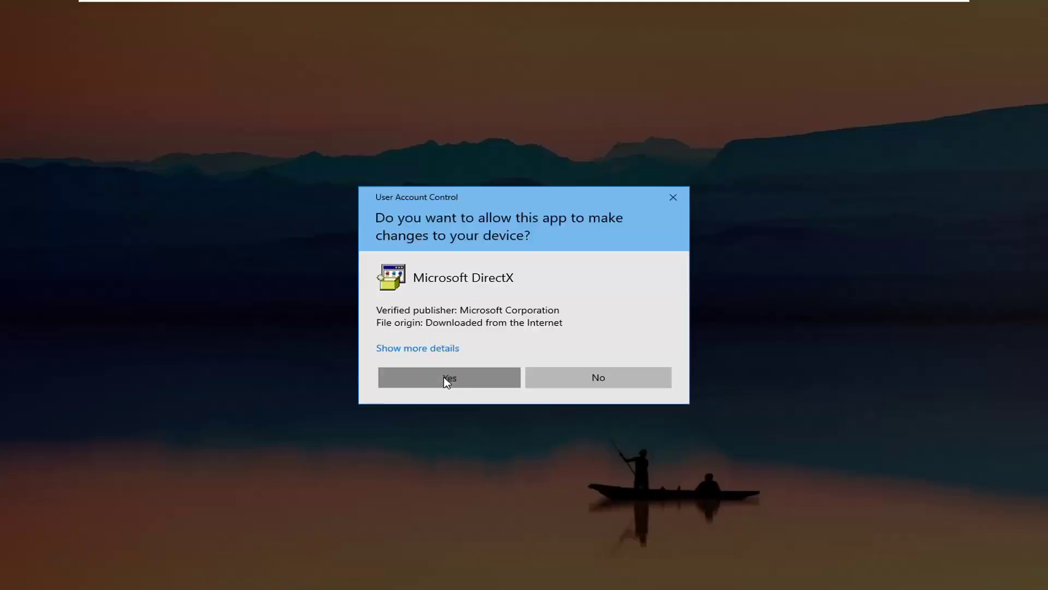
{"action": "left_click", "coordinate": [964, 10]}
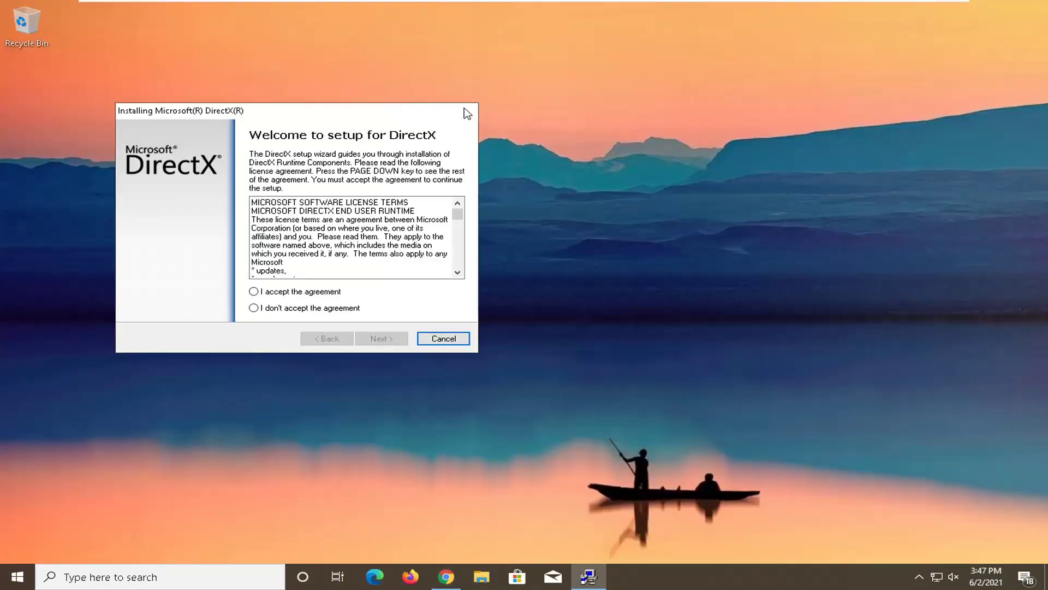
{"action": "left_click_drag", "start_coordinate": [330, 111], "coordinate": [514, 111]}
{"action": "left_click", "coordinate": [437, 291]}
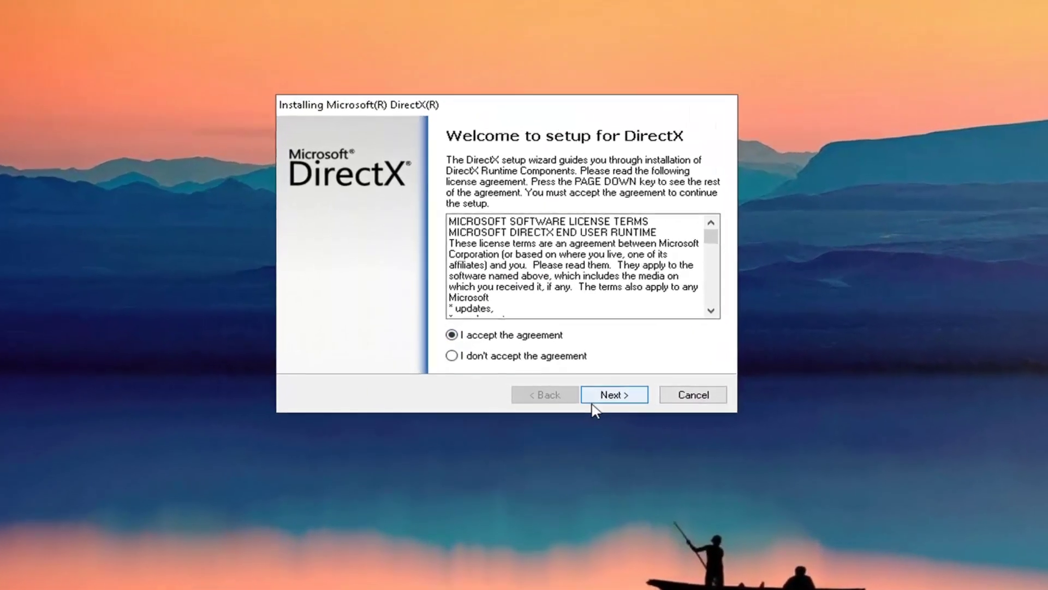
{"action": "left_click", "coordinate": [596, 374]}
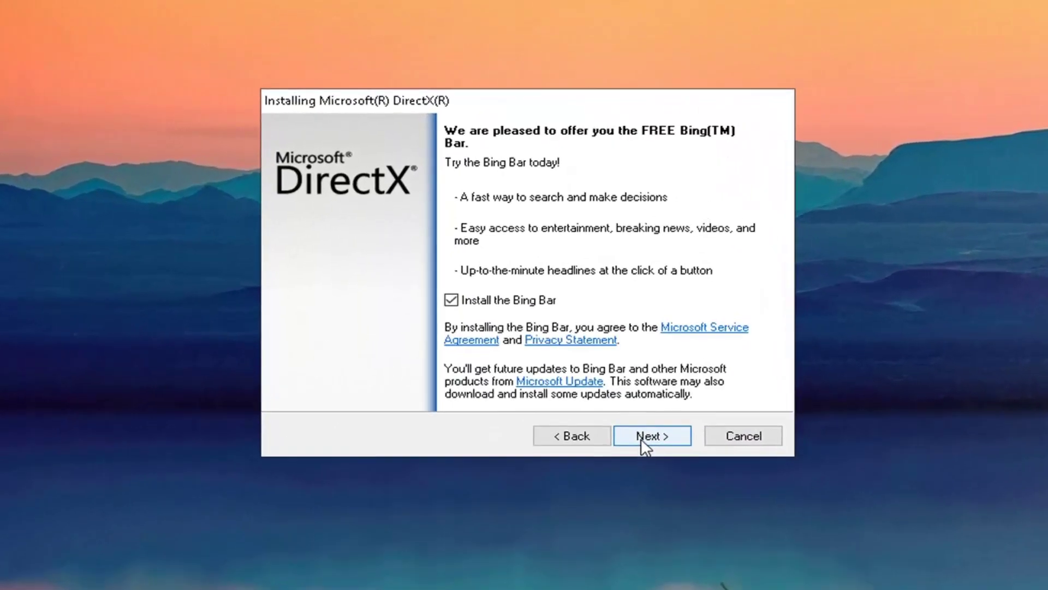
{"action": "left_click", "coordinate": [462, 303]}
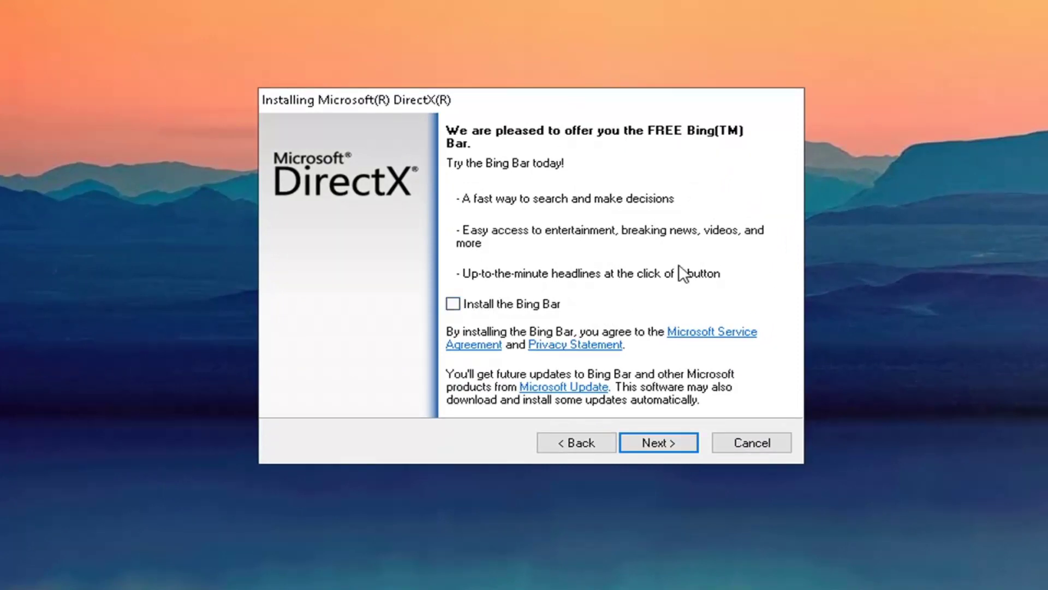
{"action": "left_click", "coordinate": [663, 450]}
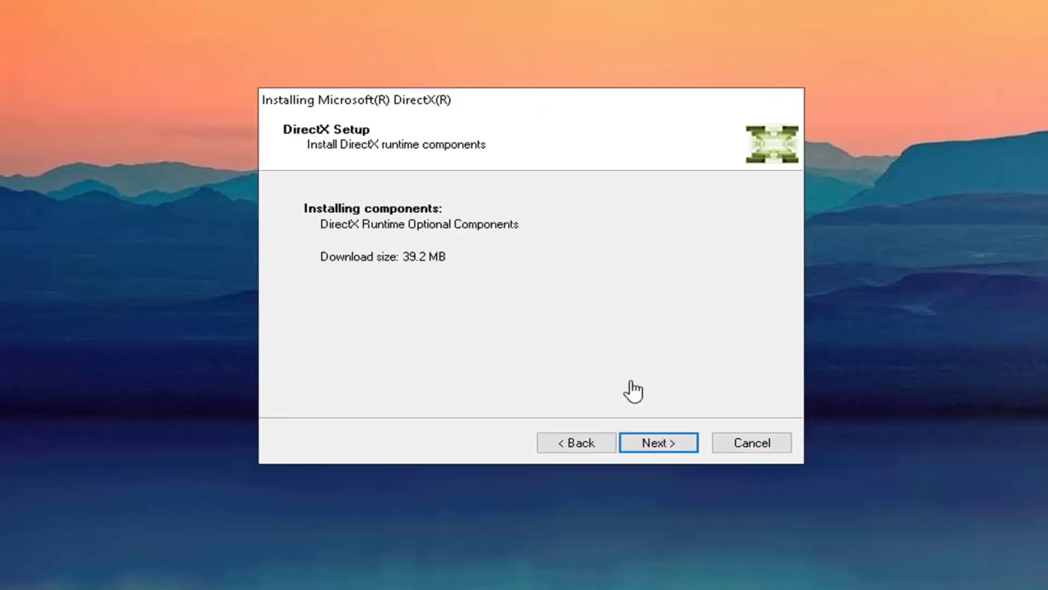
- Install the DirectX Runtime Optional Components, a 39.2 MB download, through to completion
{"action": "left_click", "coordinate": [665, 444]}
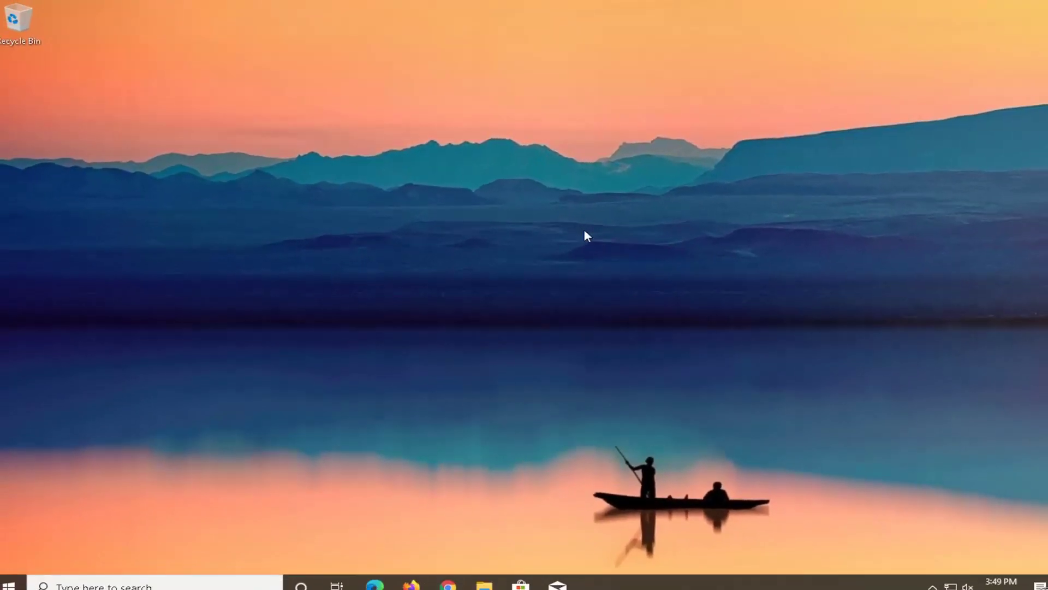
- Restart Windows from the Start menu's Power options
{"action": "left_click", "coordinate": [19, 571]}
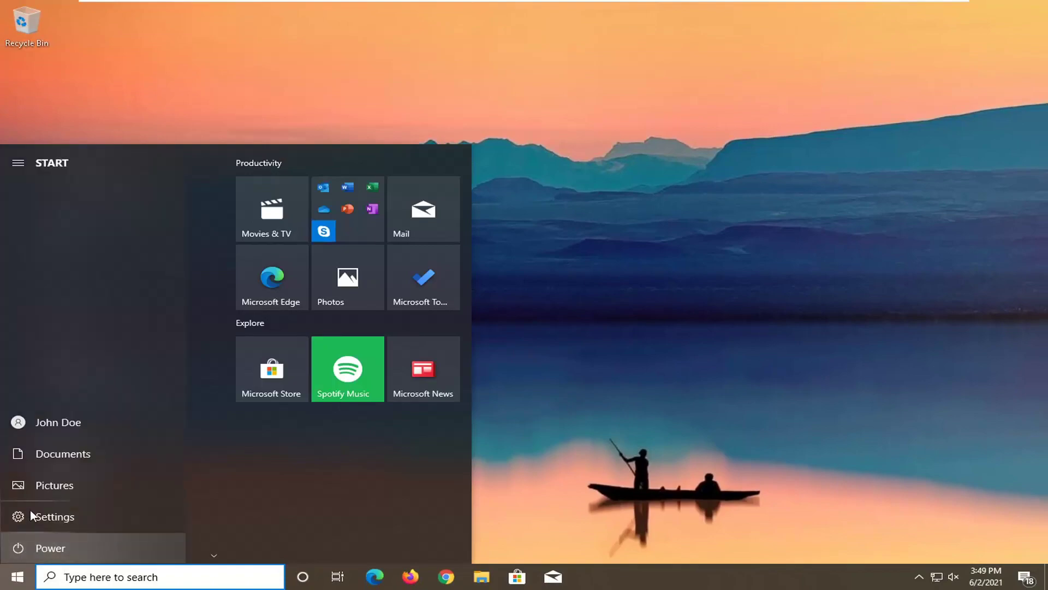
{"action": "left_click", "coordinate": [38, 546]}
{"action": "left_click", "coordinate": [46, 519]}
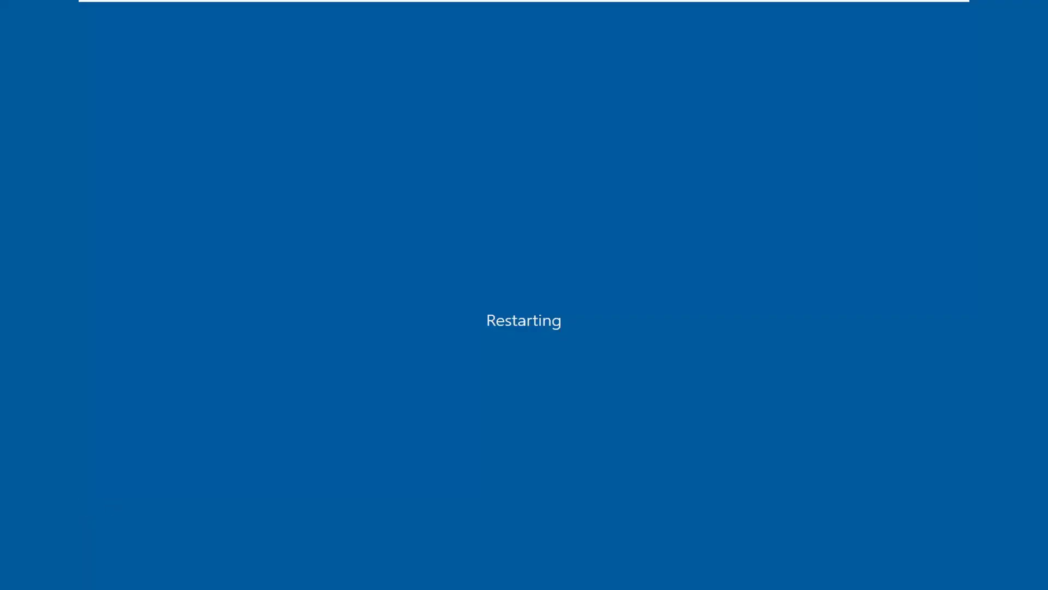